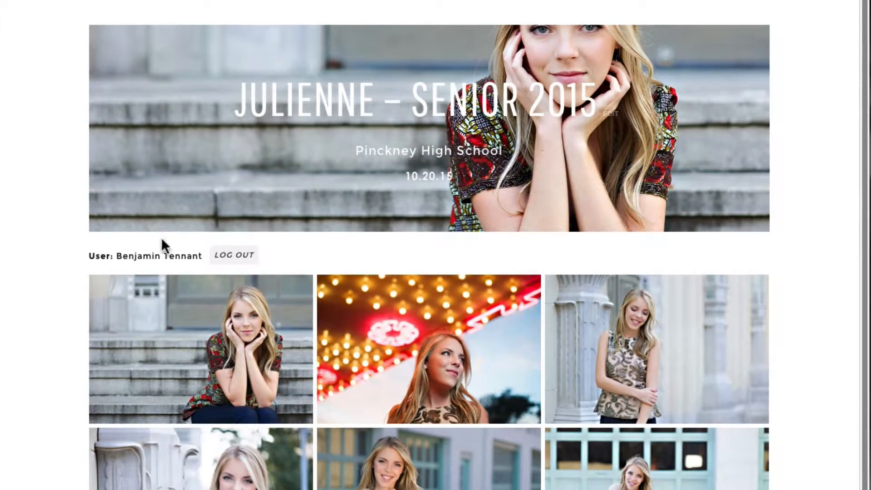
Open the first gallery photo full-size and step forward three photos
mouse_move(163, 375)
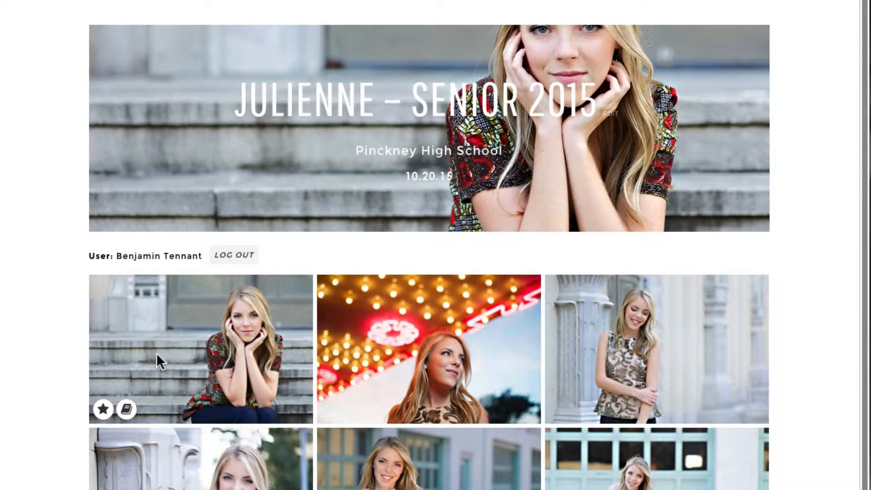
left_click(156, 353)
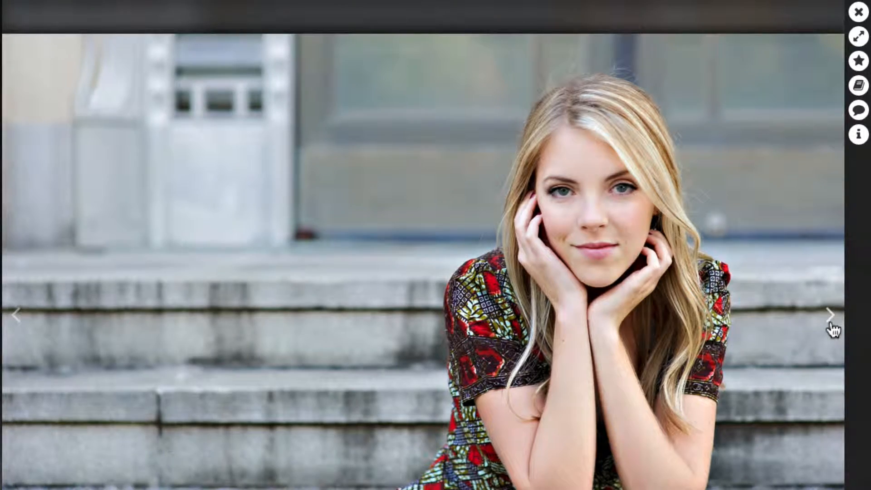
left_click(831, 328)
left_click(831, 327)
left_click(831, 328)
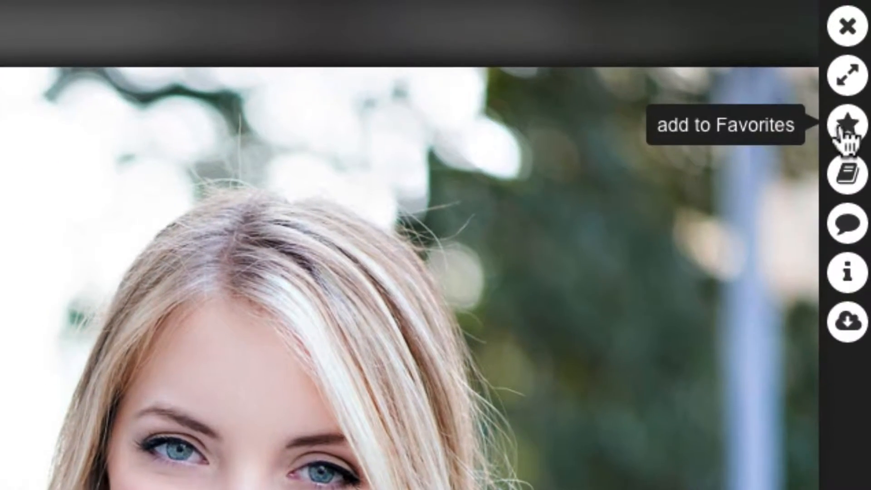
Favourite the current photo, close the viewer, and download the photo under the marquee lights
left_click(853, 71)
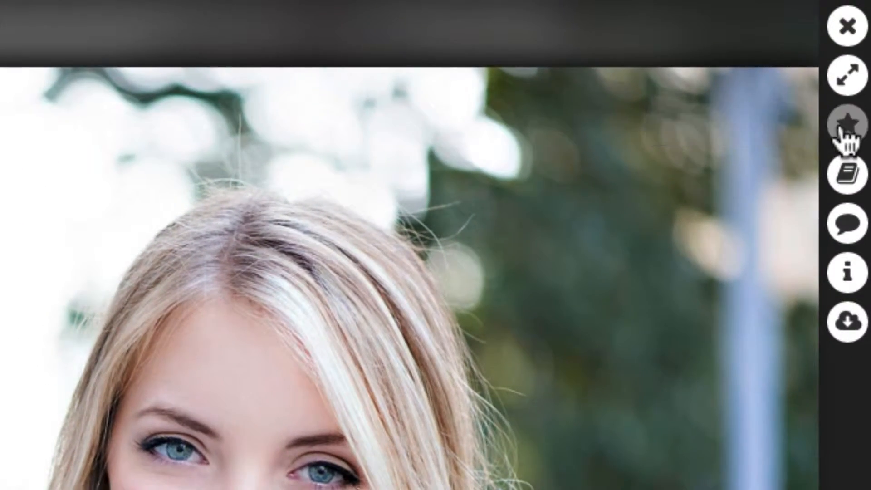
left_click(846, 28)
left_click(819, 280)
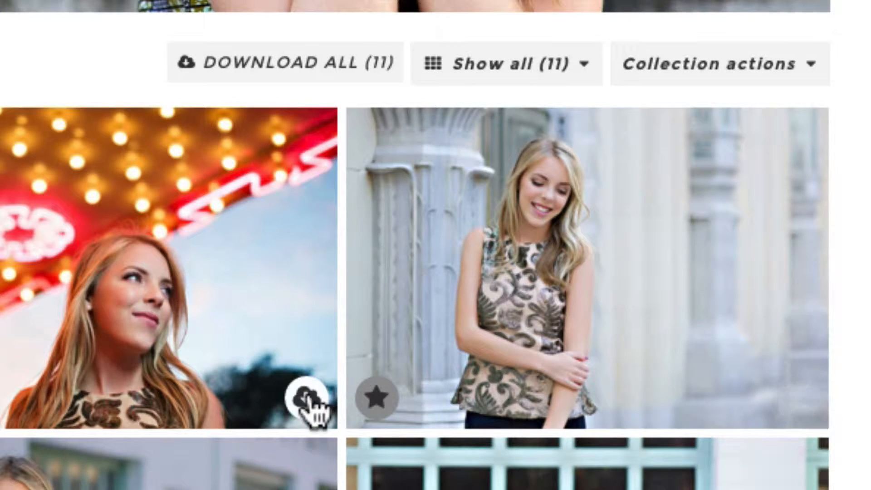
left_click(306, 395)
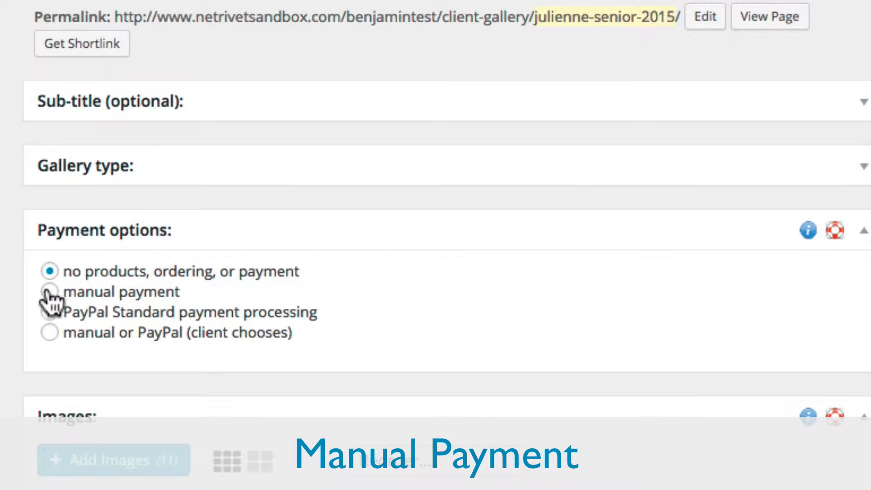
Save manual payment for the gallery and add a Charcoal Painted Image of the first photo to the cart
left_click(49, 291)
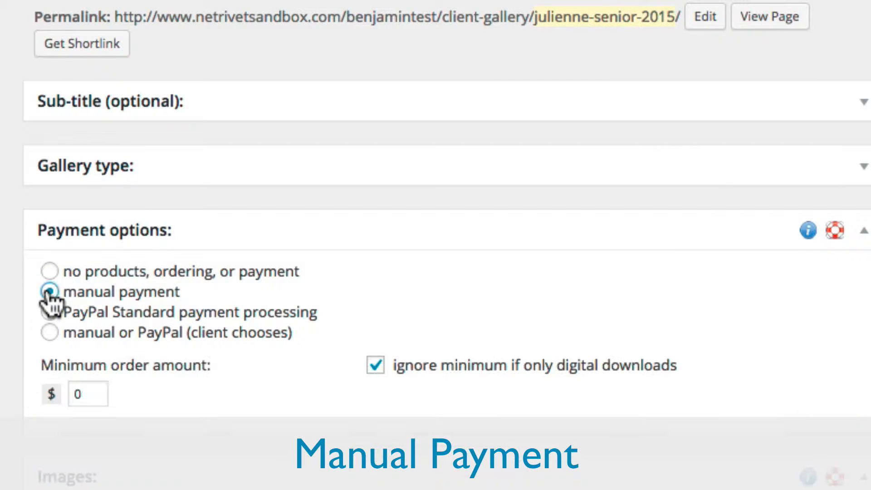
left_click(826, 291)
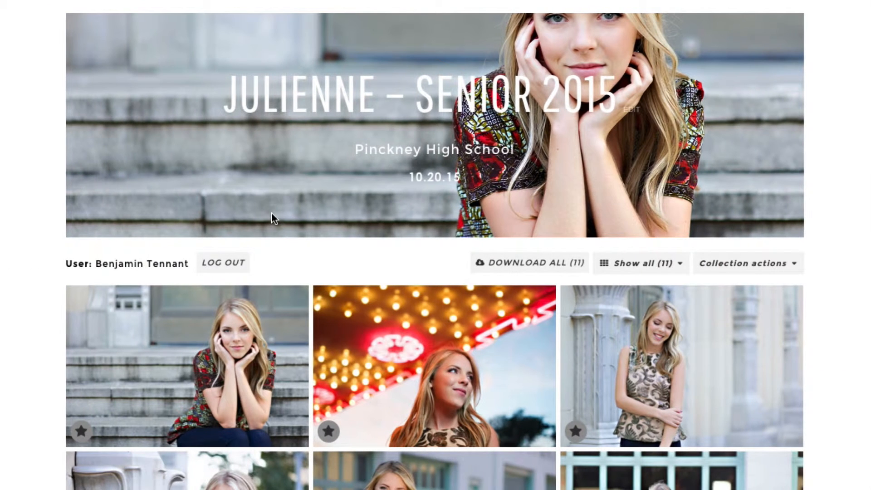
mouse_move(227, 367)
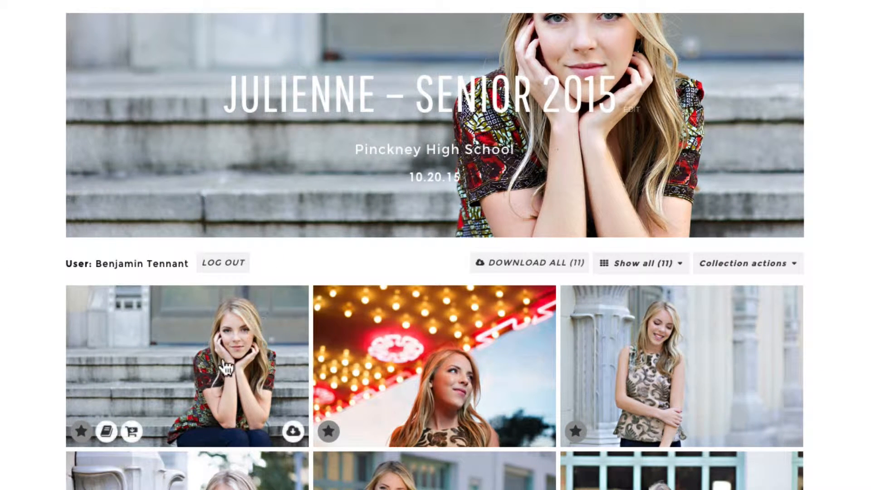
left_click(119, 442)
left_click(624, 209)
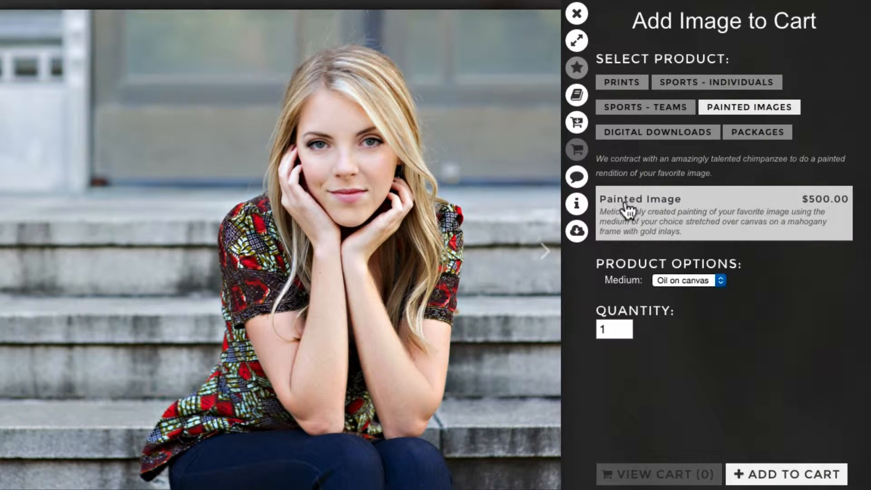
left_click(653, 280)
left_click(657, 291)
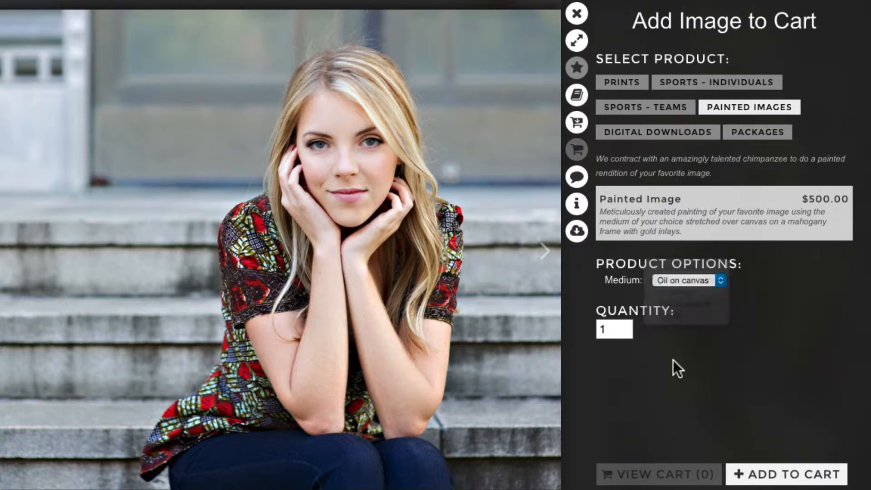
left_click(773, 475)
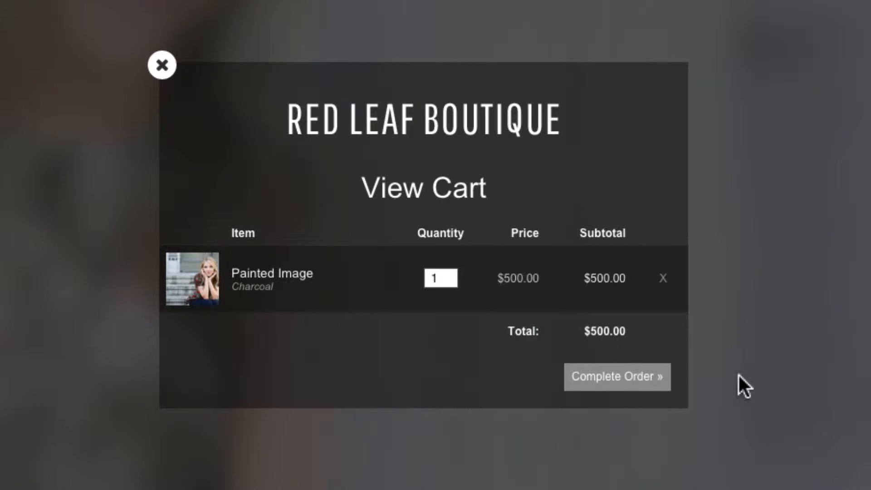
Complete the order, submitting the shipping address and accepting the $610.00 total
left_click(606, 388)
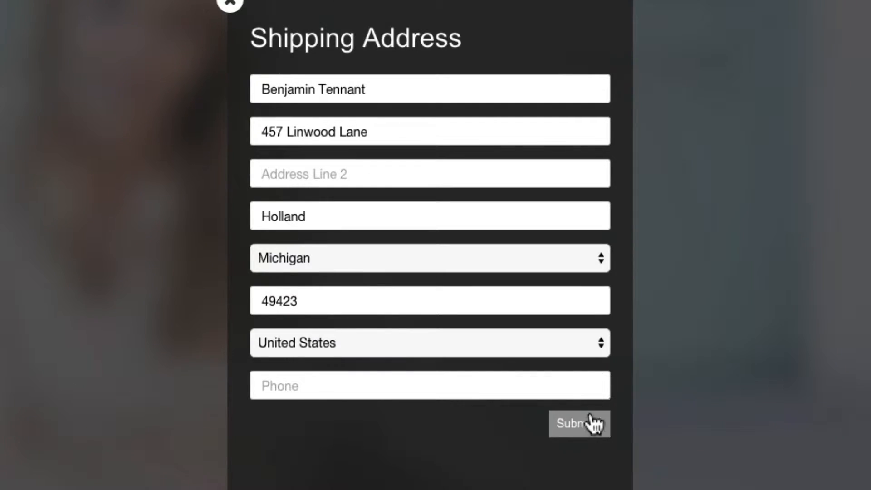
left_click(589, 423)
left_click(604, 359)
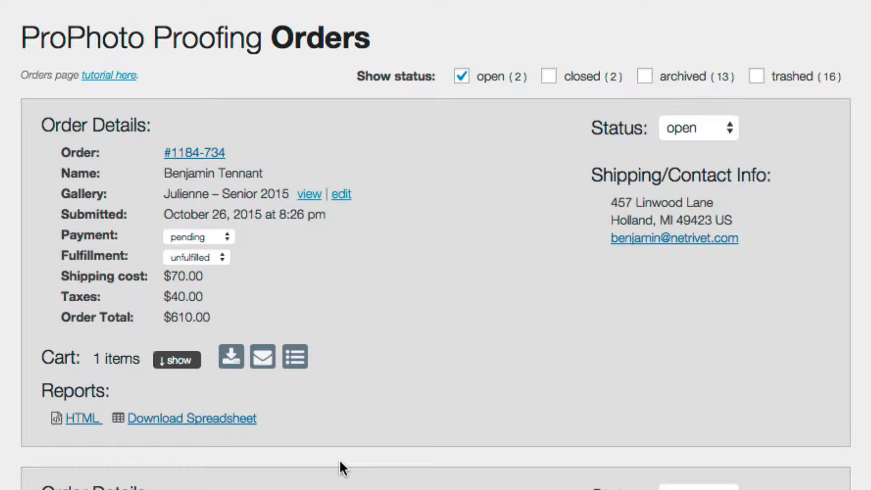
Change the test order's payment status from pending to paid
left_click(194, 238)
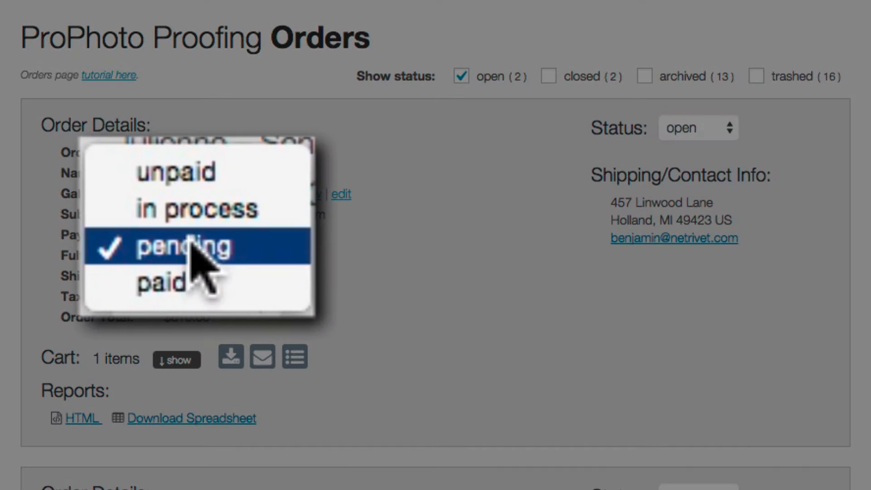
left_click(191, 247)
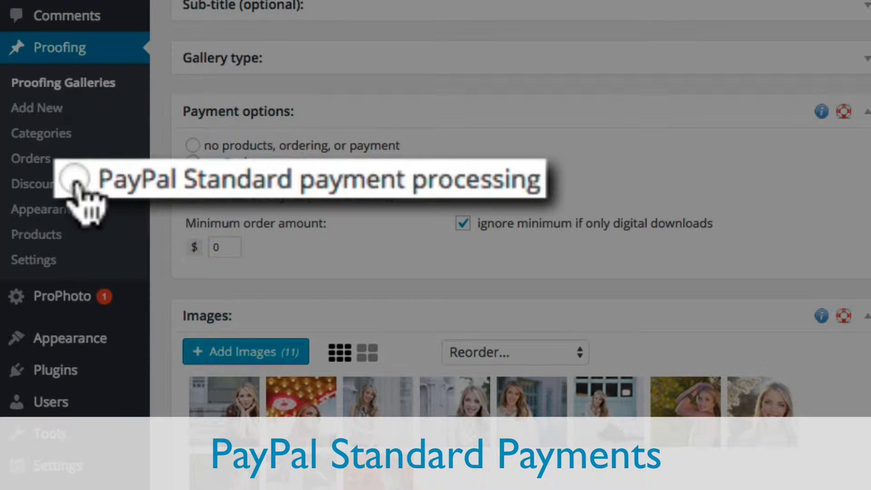
Save PayPal Standard as the payment method and continue a $39.16 test order to PayPal
left_click(192, 179)
left_click(816, 174)
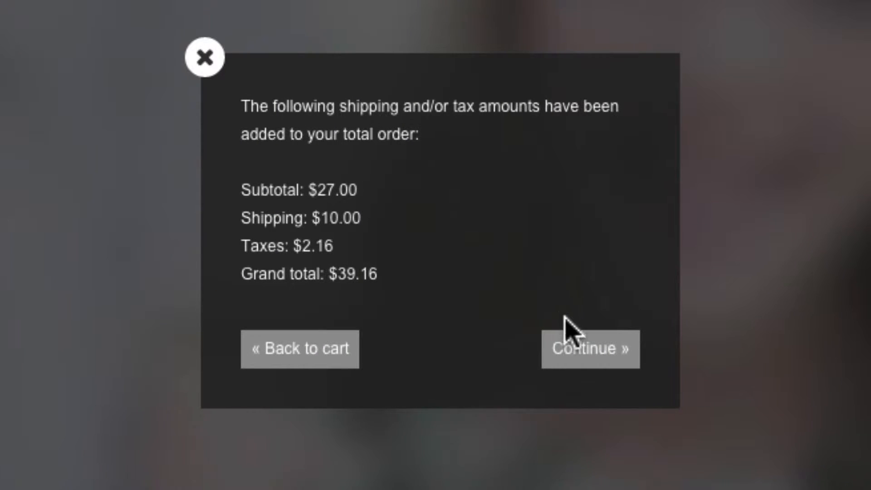
left_click(584, 358)
left_click(583, 303)
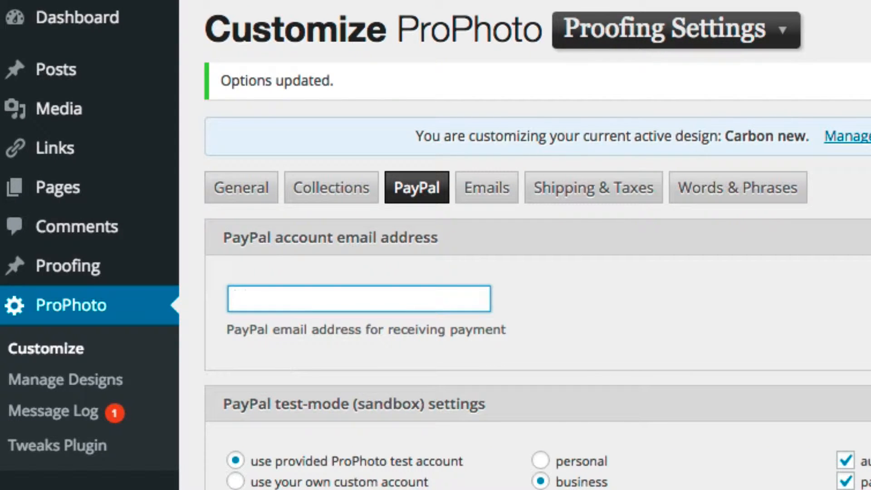
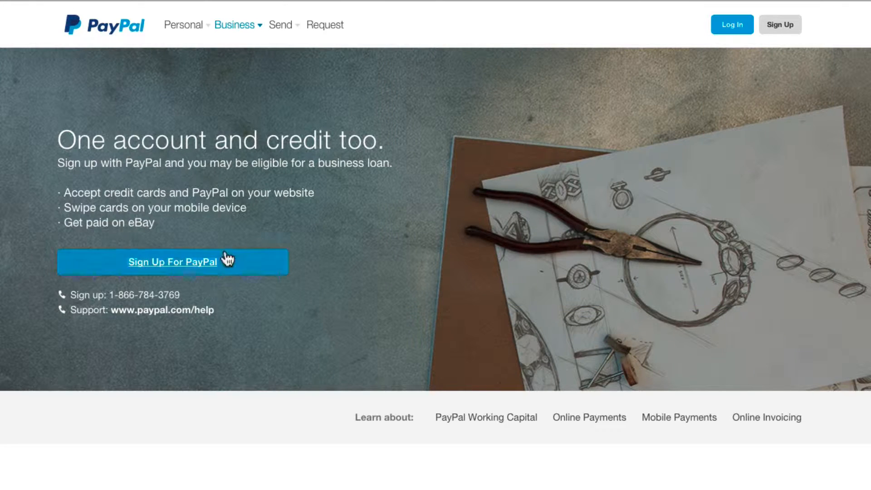
Start a PayPal business sign-up on the free $0/month plan
left_click(202, 264)
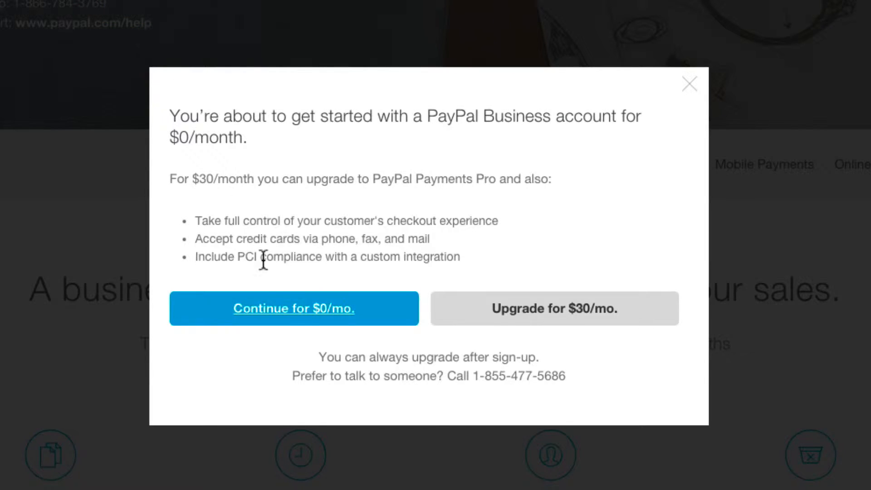
left_click(299, 318)
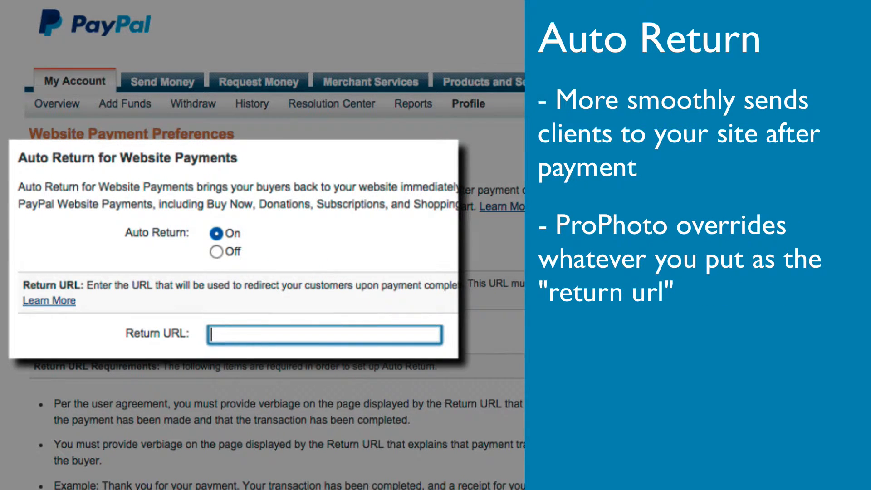
left_click(225, 331)
type("http://")
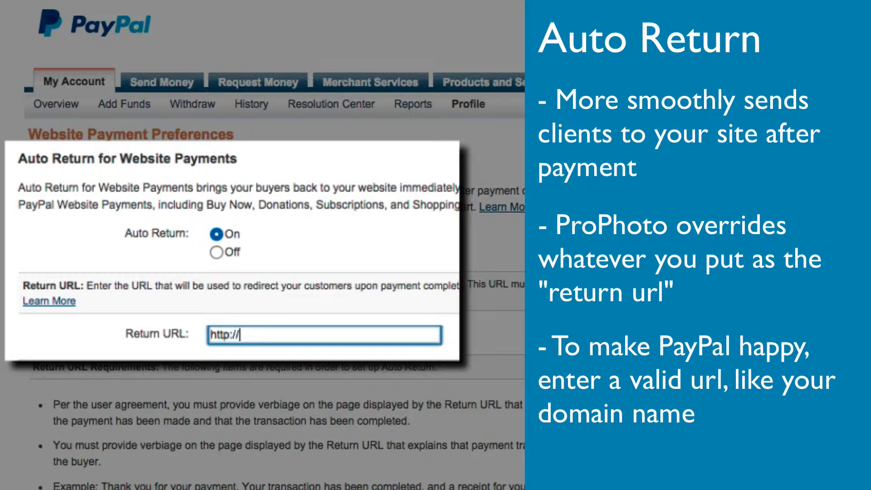
type("worldsbestcatphotograph")
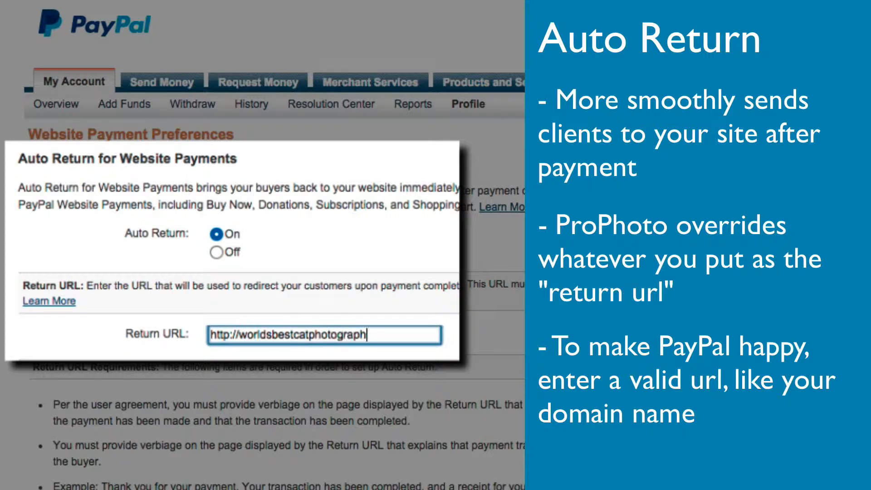
type("er.com")
scroll(263, 245, "down", 15)
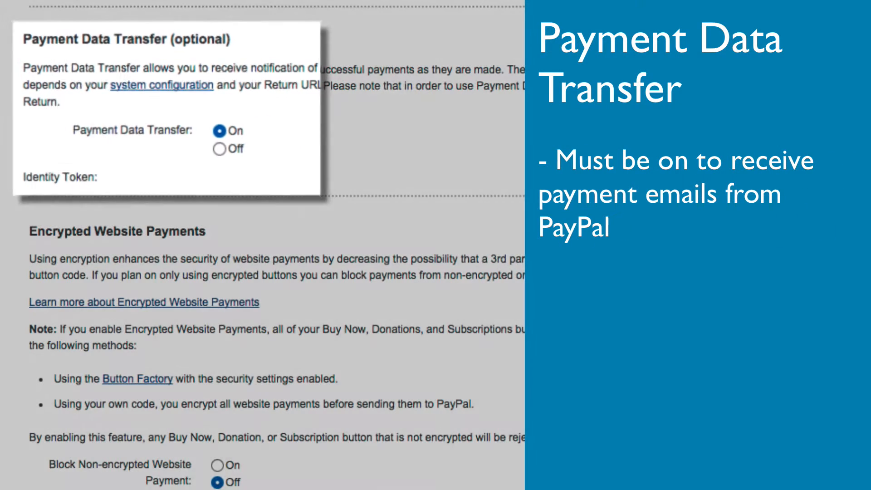
scroll(262, 245, "down", 7)
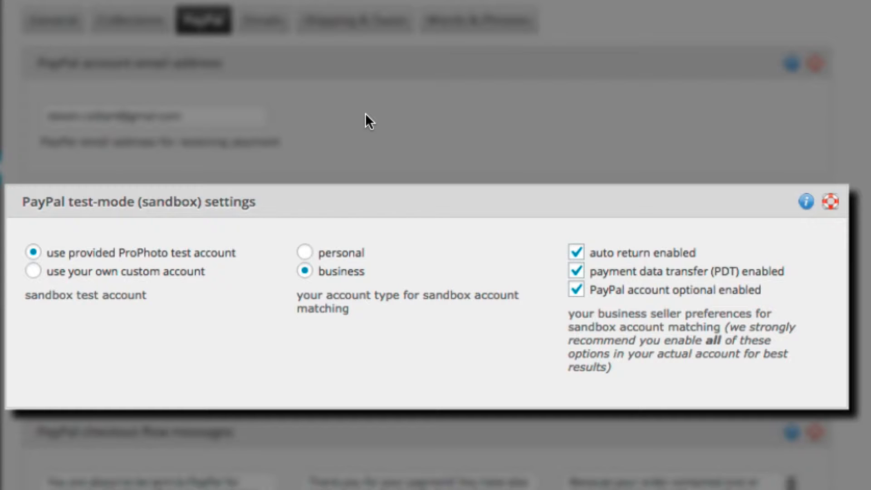
Keep the sandbox account type as business and switch to your own custom sandbox account
left_click(304, 253)
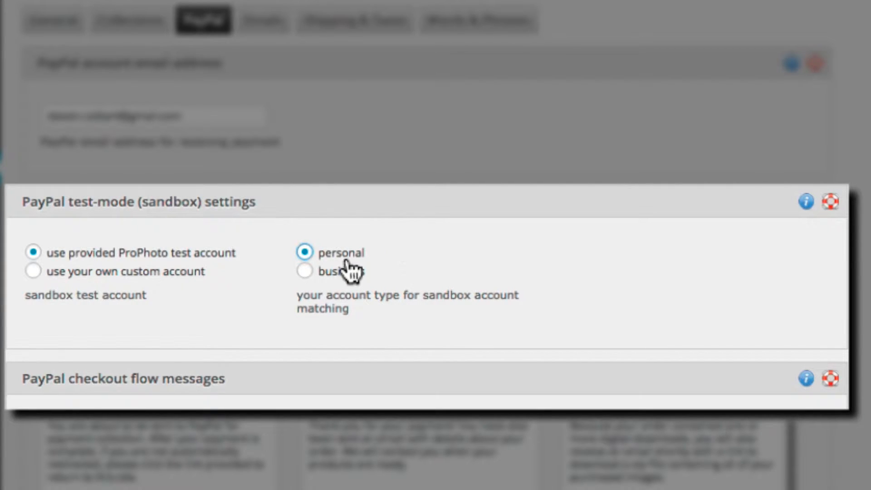
left_click(304, 272)
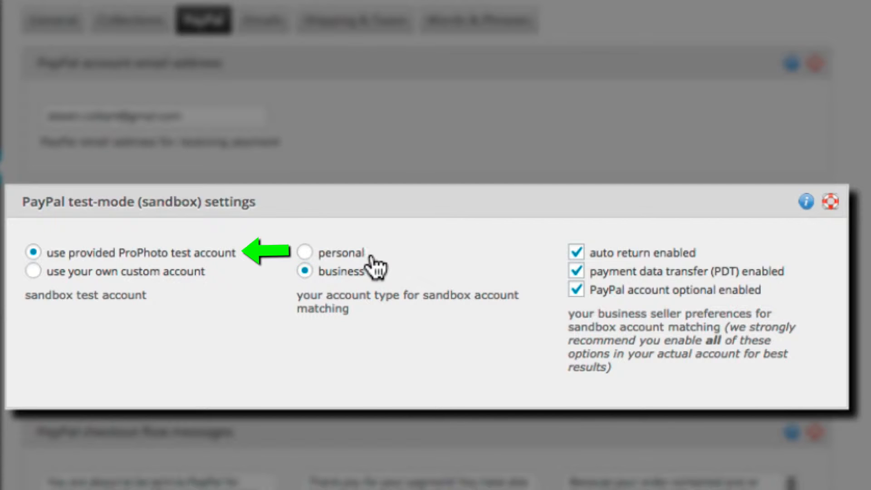
left_click(33, 271)
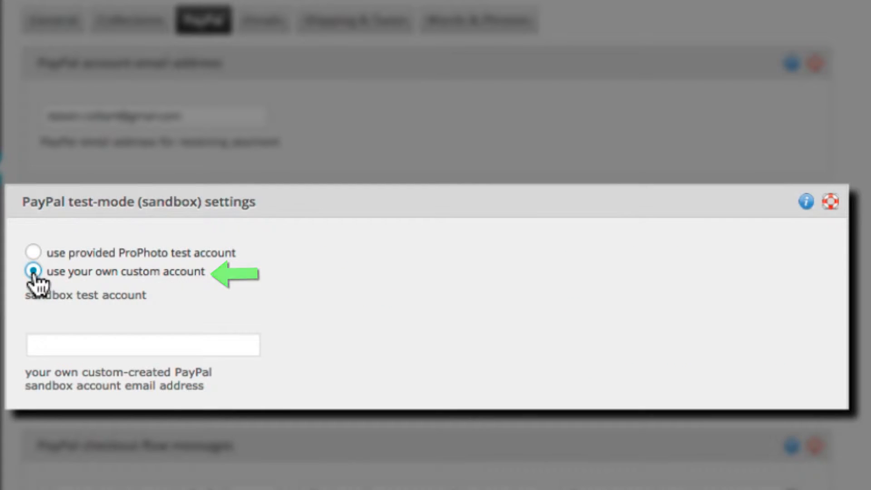
left_click(81, 348)
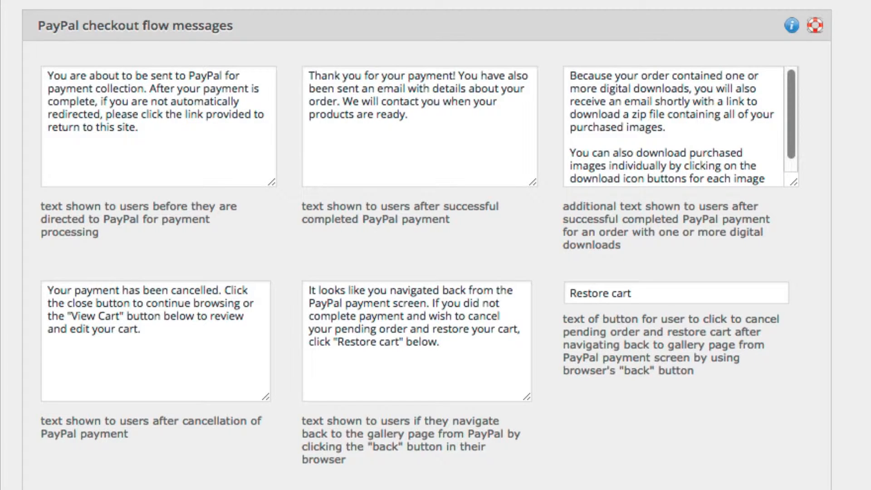
Replace the successful-payment message with 'Yippee!!! Your payment went through...' and the drone-delivered album note
left_click(321, 88)
key("super+a")
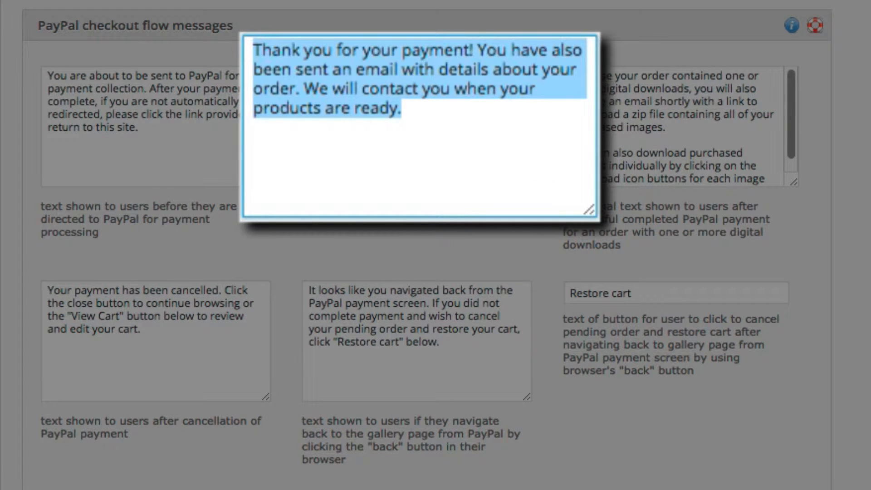
type("Yippee!!! Your payment went ")
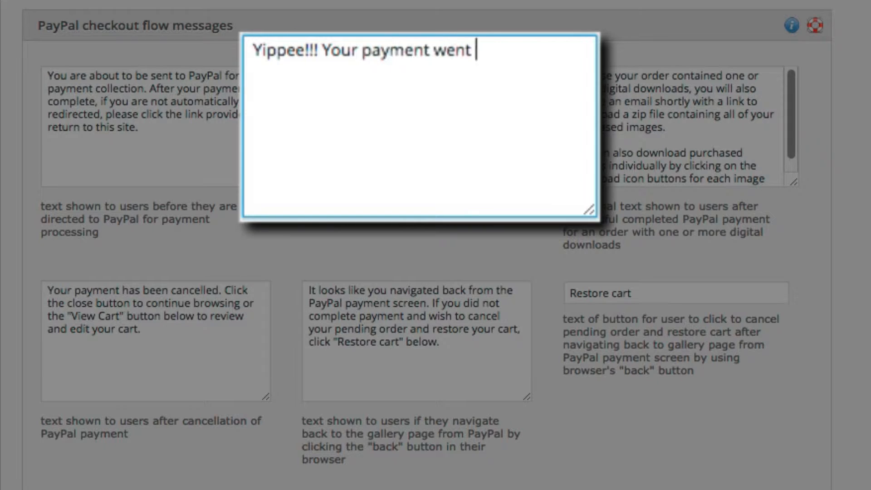
type("through.  In a few weeks your handcra")
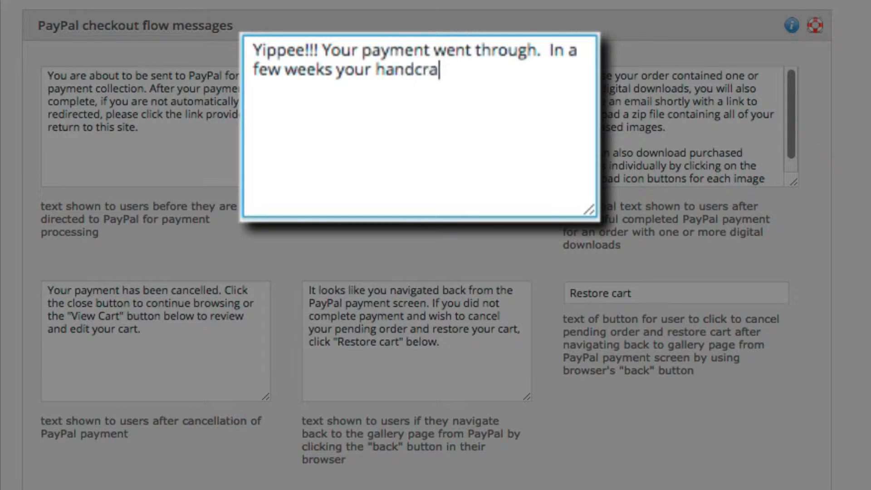
type("fted album will arrive at your doors")
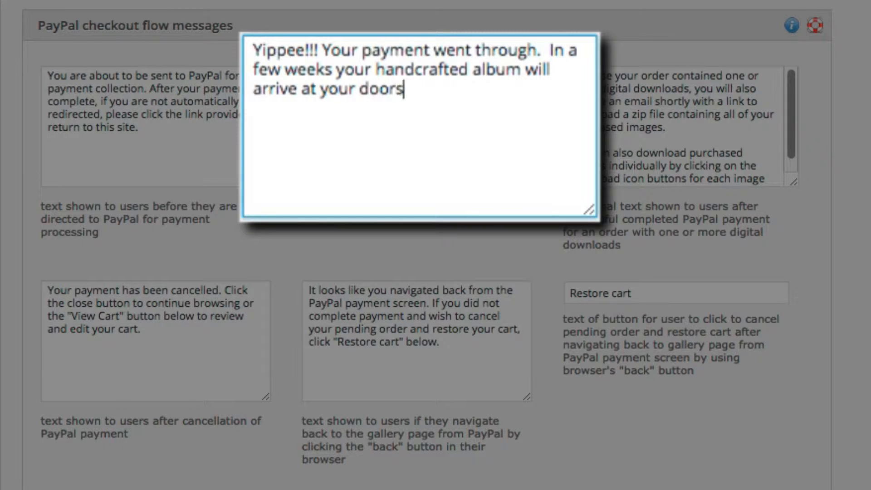
type("tep via a military drone p")
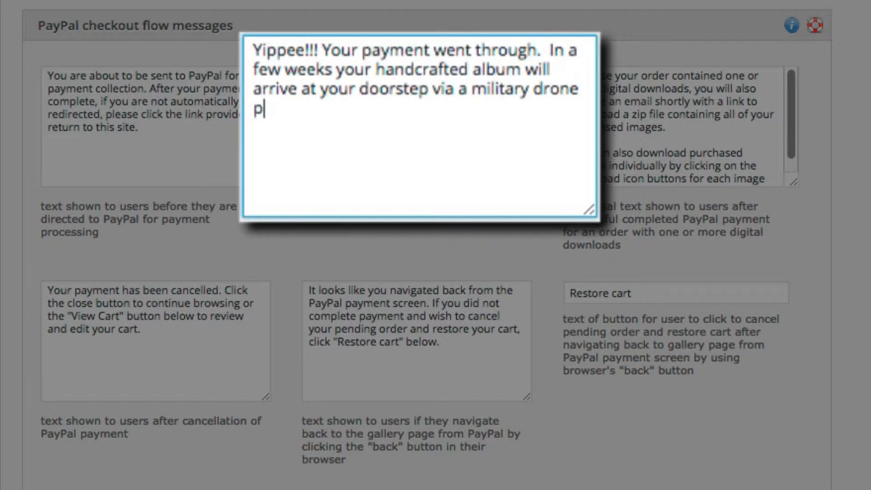
type("elicopter.")
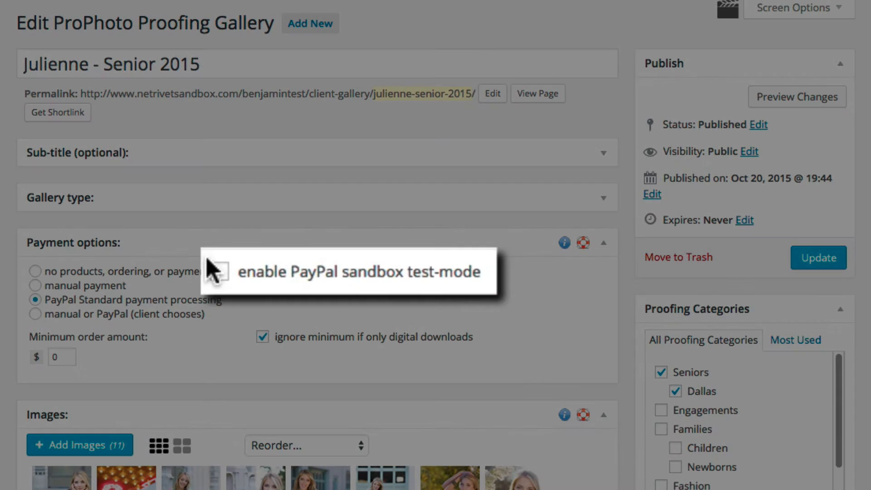
Enable PayPal sandbox test-mode, save the senior gallery, and view its client-facing page
left_click(262, 271)
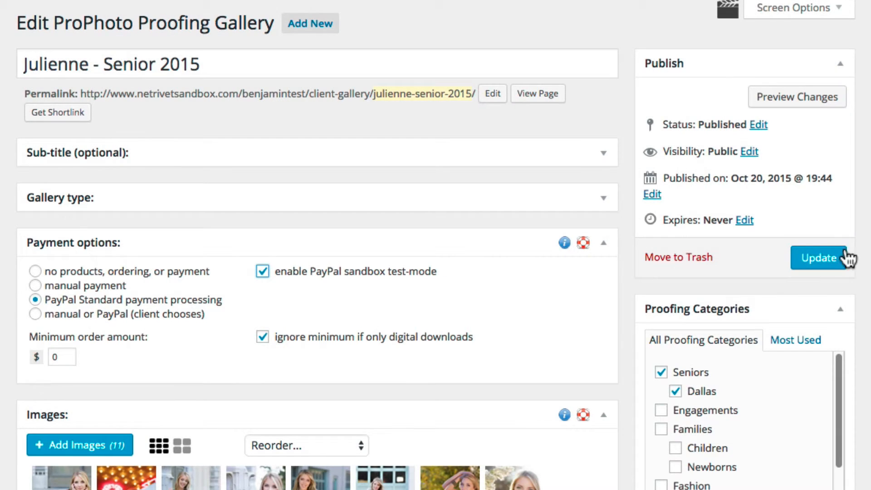
left_click(844, 257)
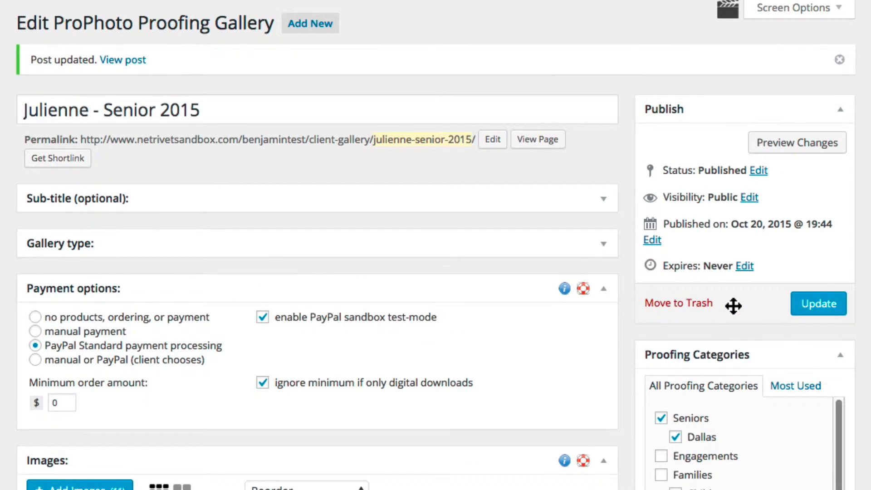
left_click(552, 141)
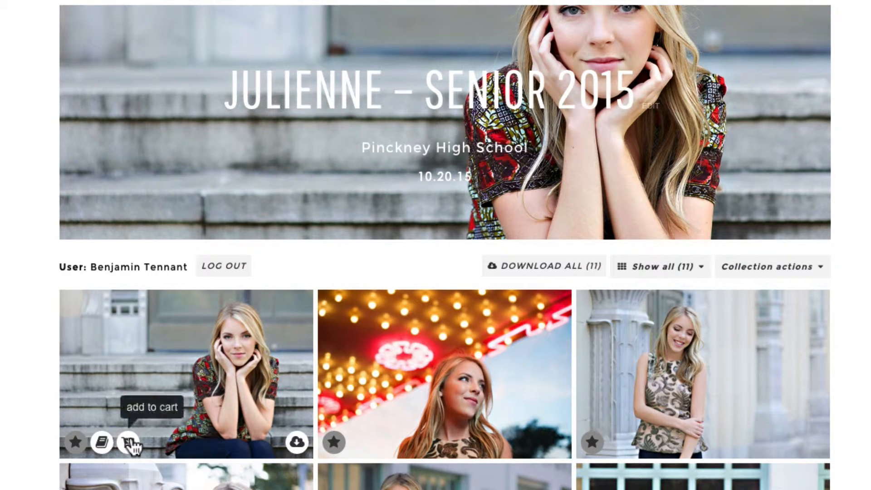
Add three Wallets prints of the first photo to the cart
left_click(128, 442)
left_click(673, 180)
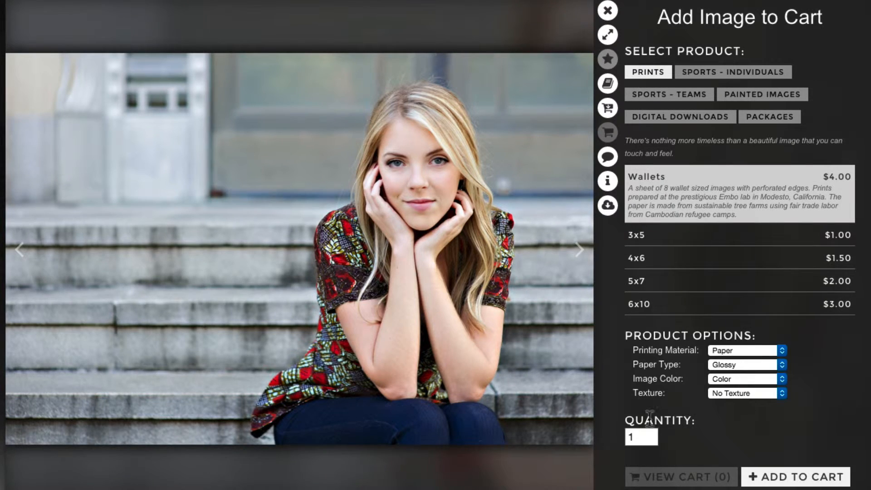
left_click(651, 434)
left_click(651, 433)
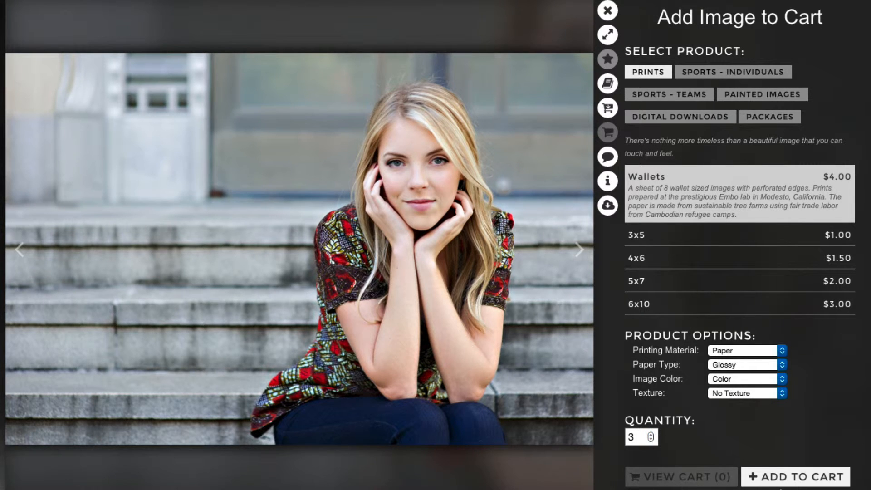
left_click(788, 477)
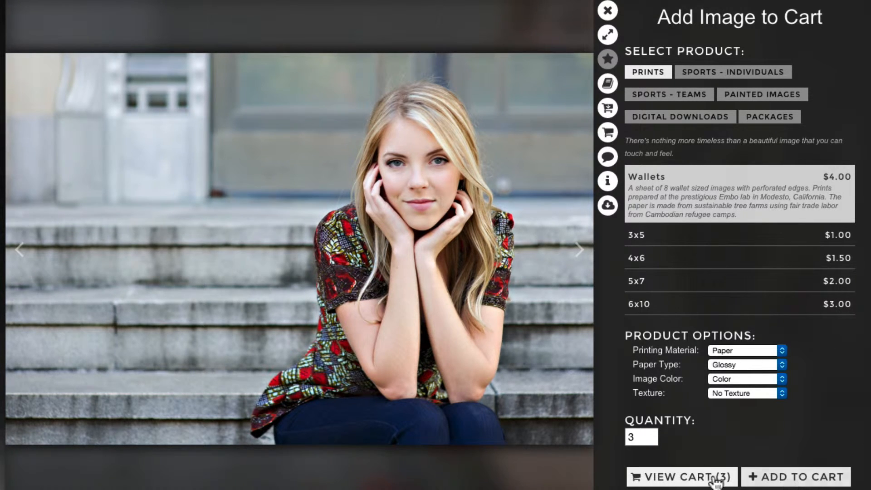
Apply the 'blackfriday' discount code in the cart for a $9.00 total and complete the order
left_click(662, 477)
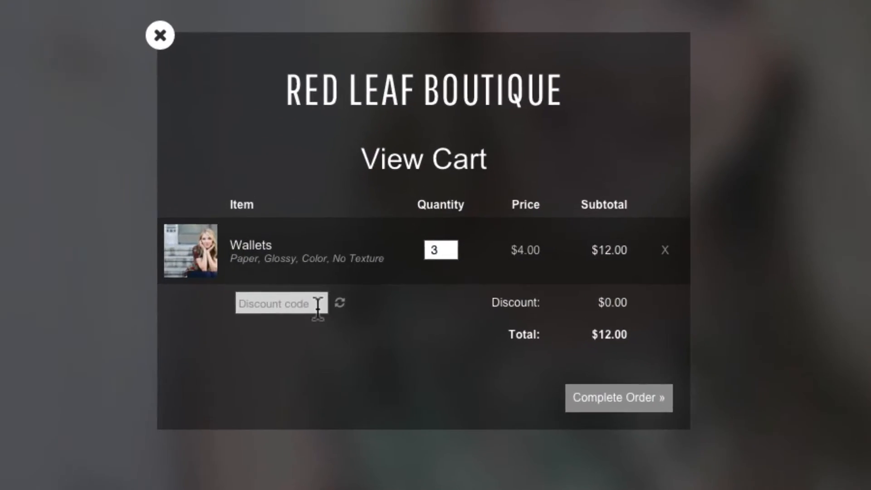
left_click(361, 300)
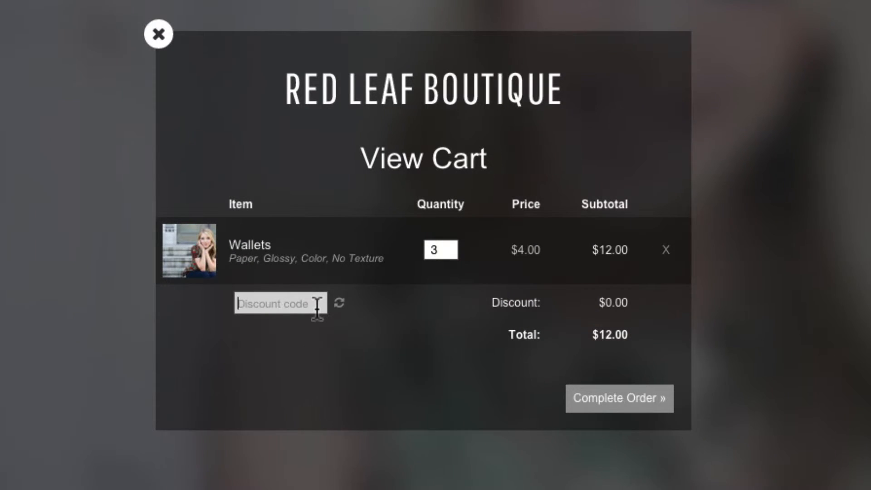
type("blackfriday")
left_click(339, 302)
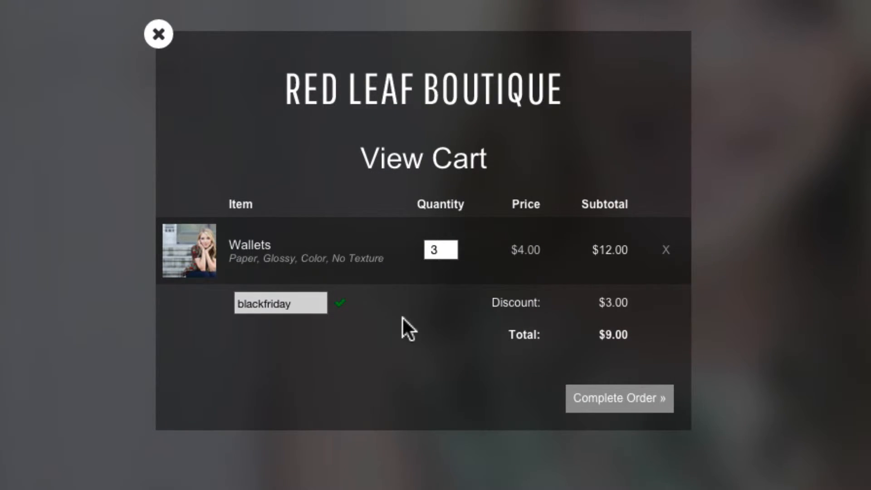
left_click(632, 408)
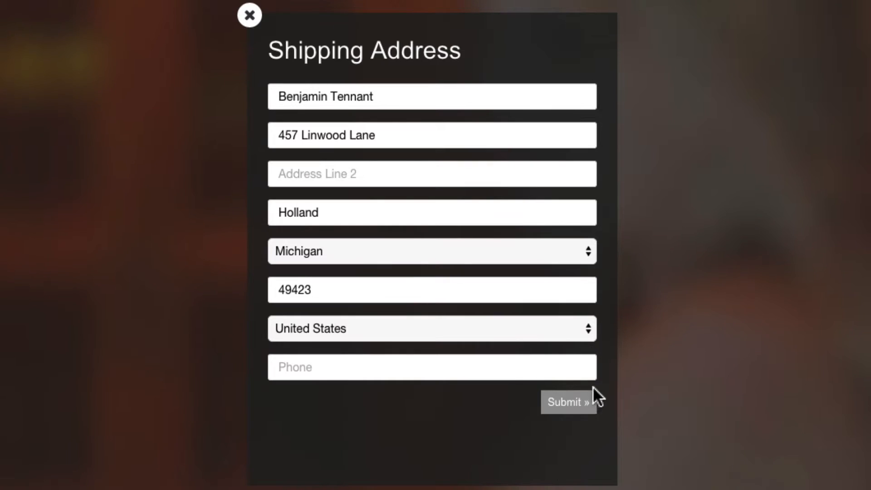
Submit the prefilled shipping address, accept the shipping and tax totals, and continue to PayPal
left_click(581, 401)
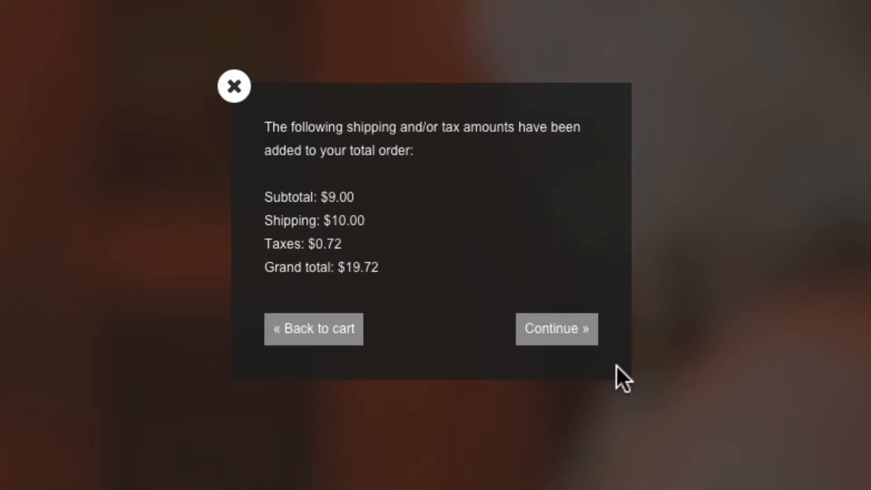
left_click(567, 331)
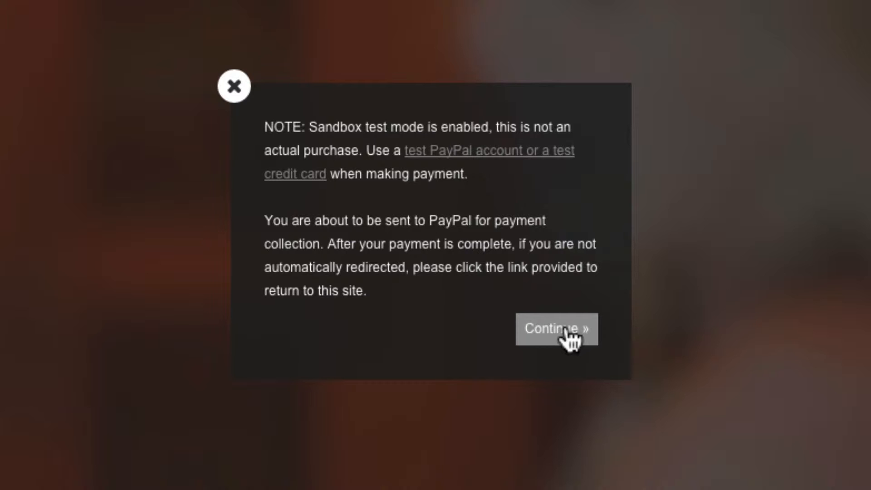
left_click(411, 152)
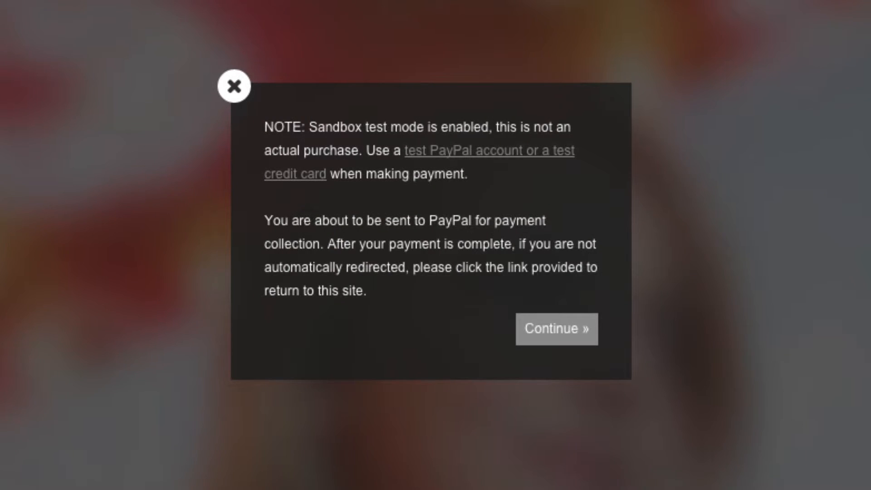
left_click(553, 327)
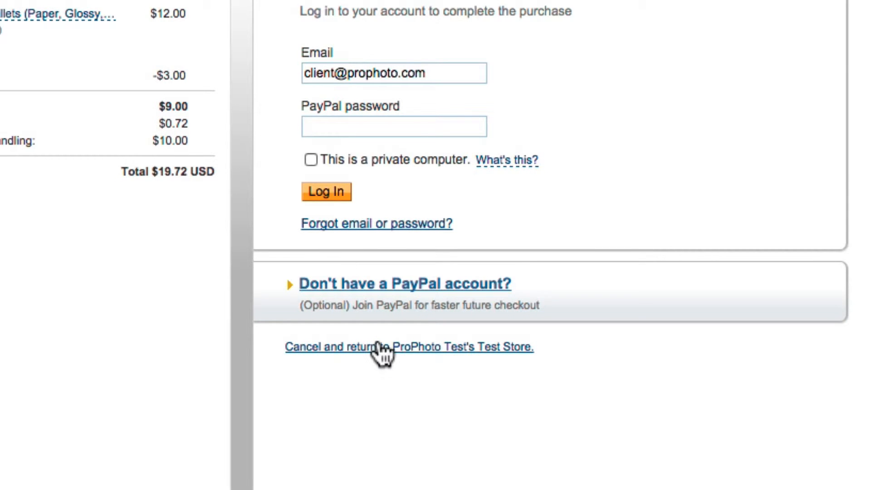
Cancel the PayPal payment, restore the Wallets cart in the store, and return to PayPal checkout
left_click(380, 350)
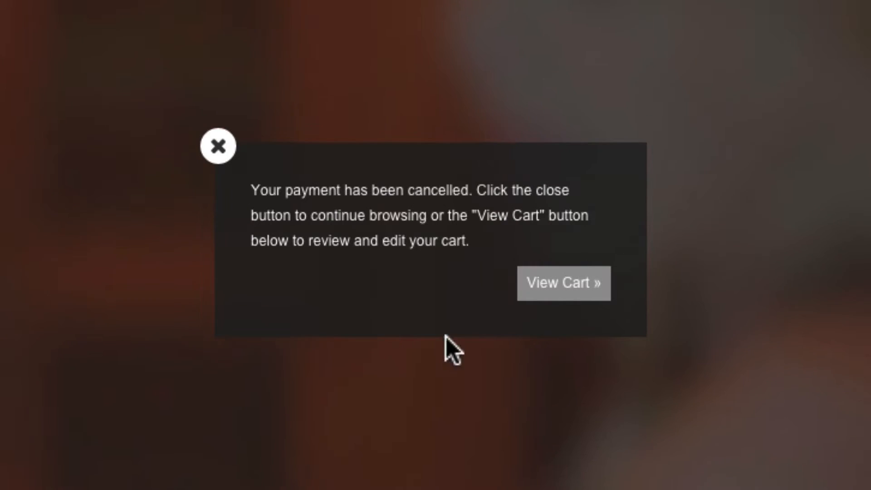
left_click(573, 286)
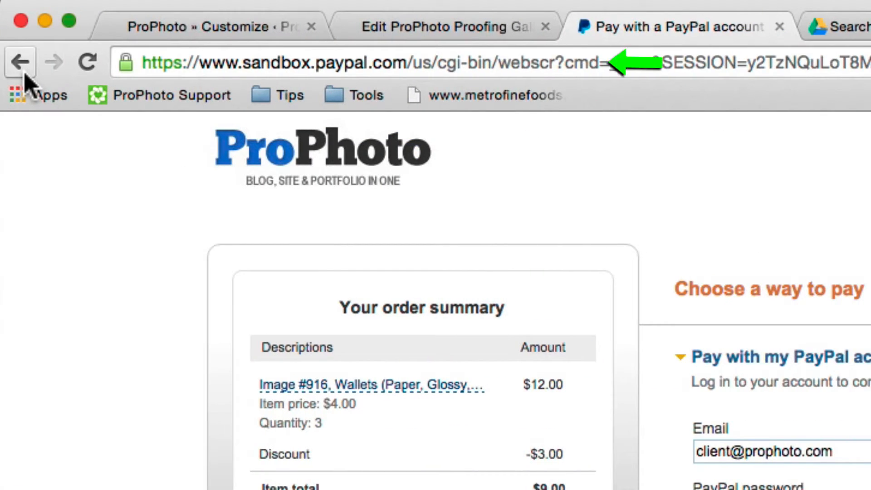
left_click(21, 61)
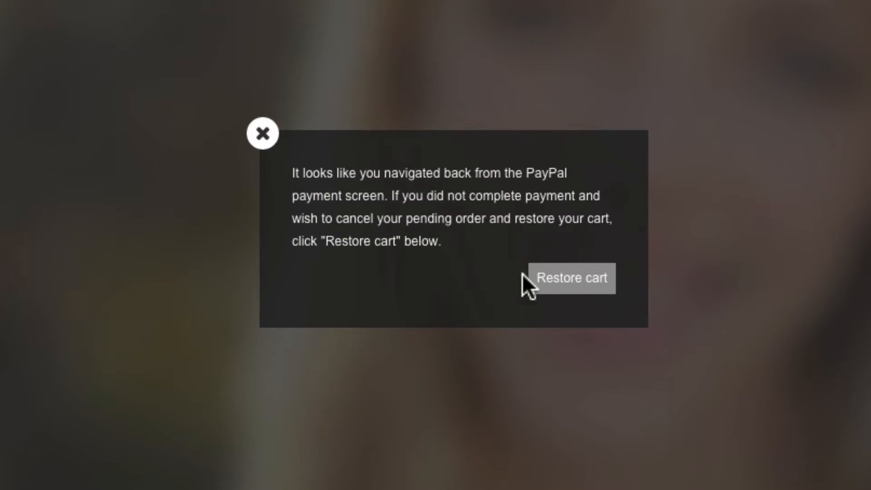
left_click(591, 282)
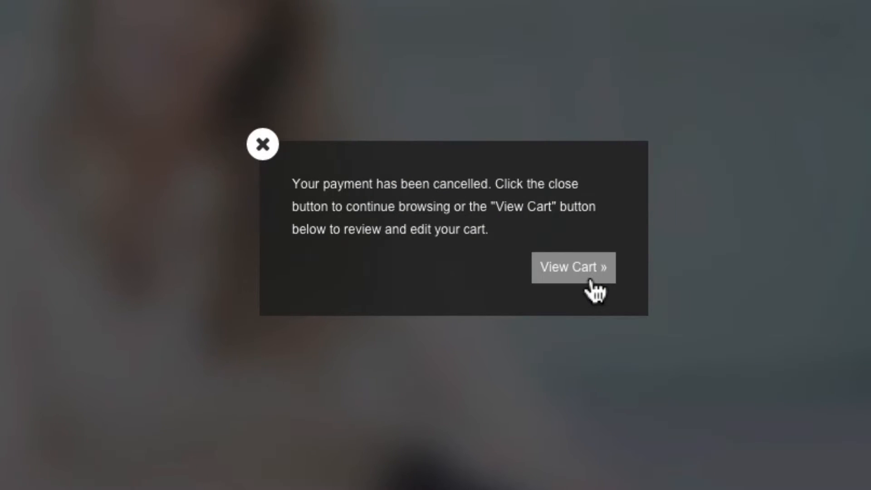
left_click(589, 281)
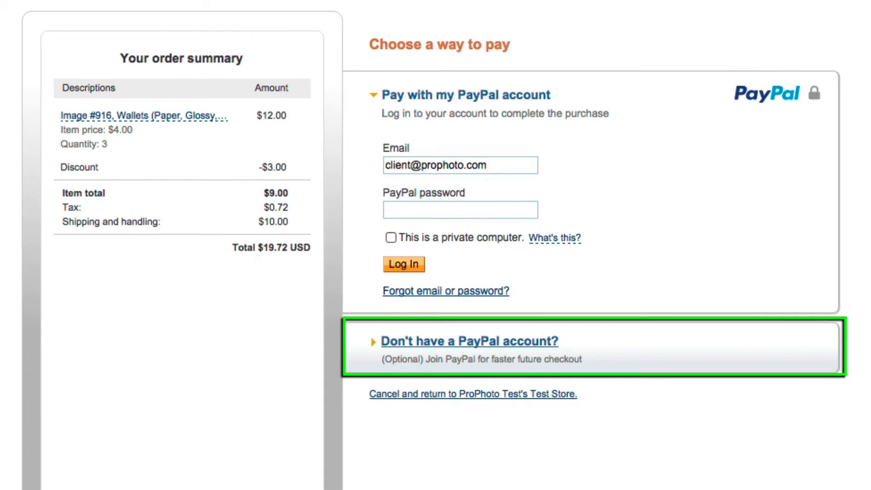
Check out as a guest, correcting the ZIP code to 49948 and phone area code to 906
left_click(517, 341)
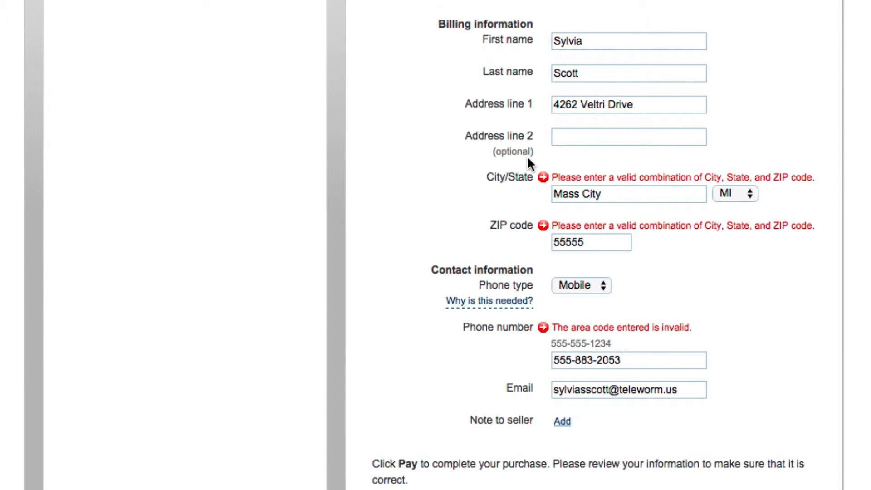
double_click(562, 240)
type("49948")
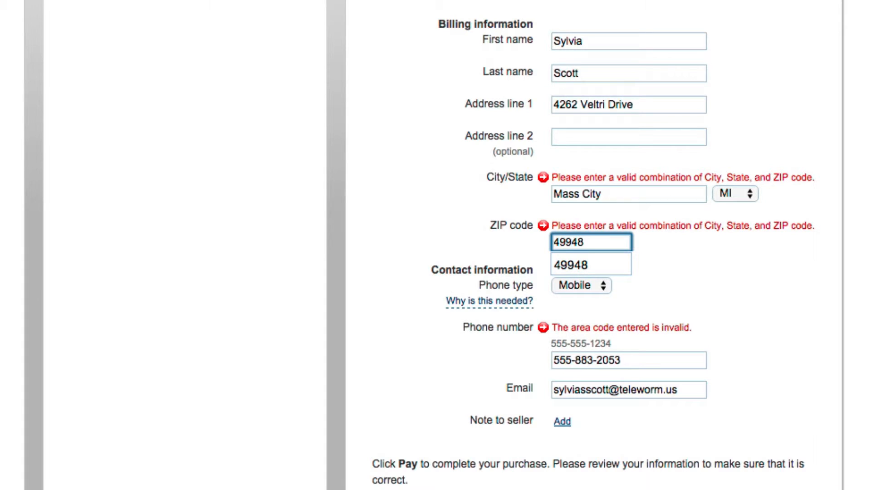
left_click(652, 286)
double_click(562, 360)
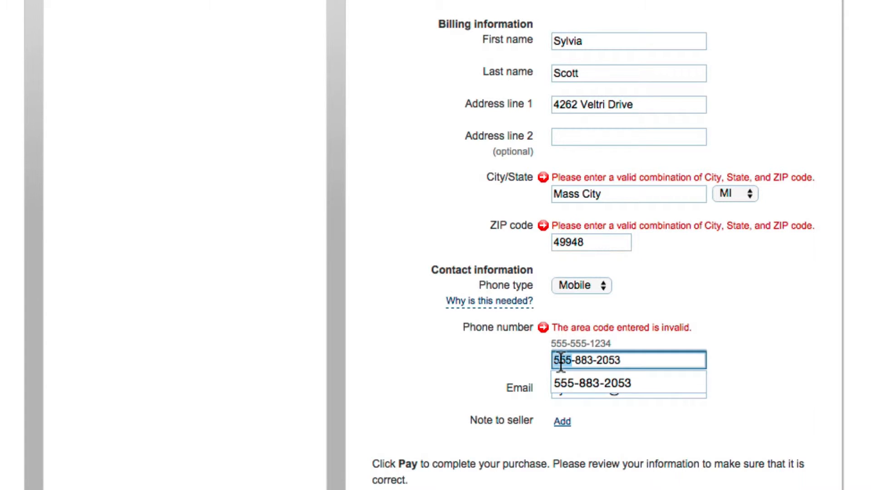
type("906")
scroll(578, 465, "down", 3)
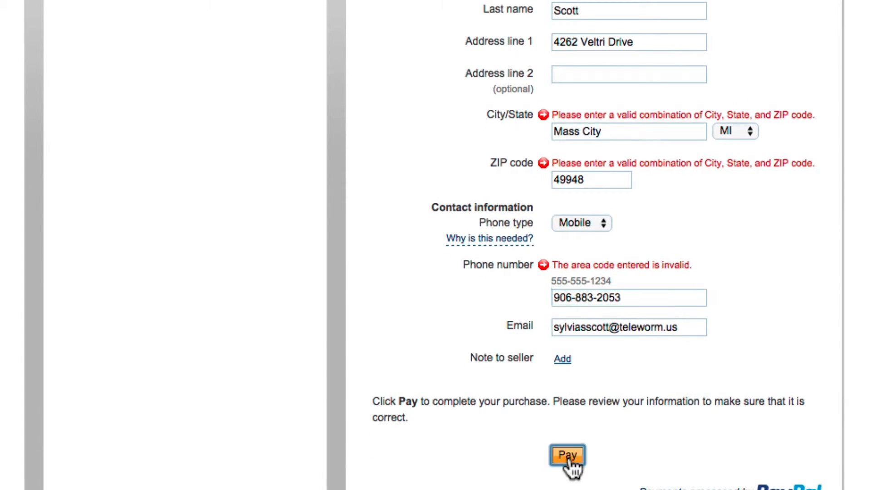
Submit the guest payment and decline the PayPal account offer with 'Don't show me this again' ticked
left_click(571, 467)
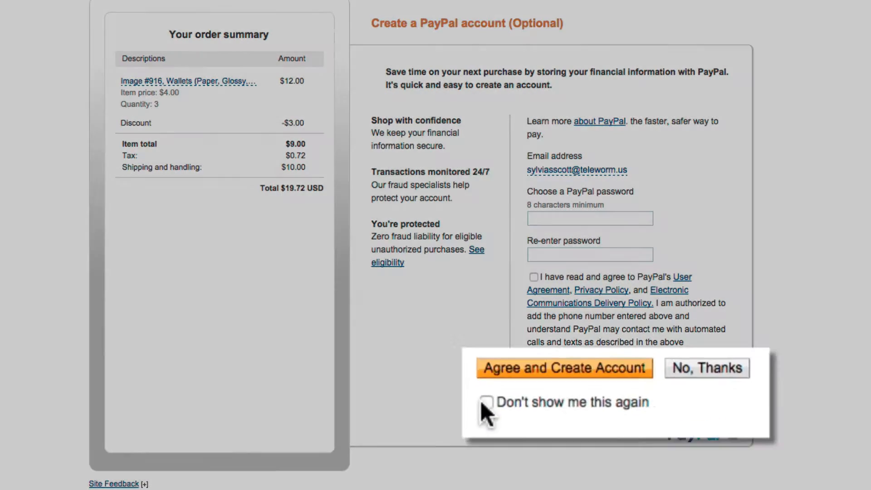
left_click(533, 398)
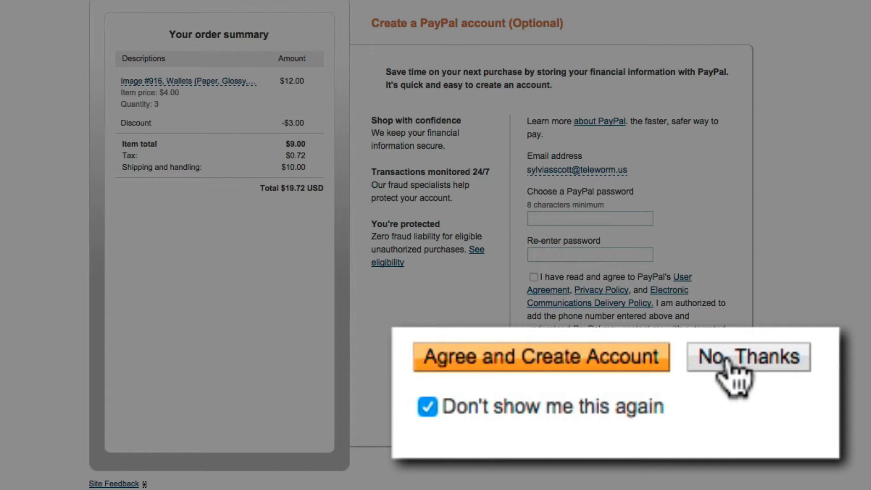
left_click(667, 378)
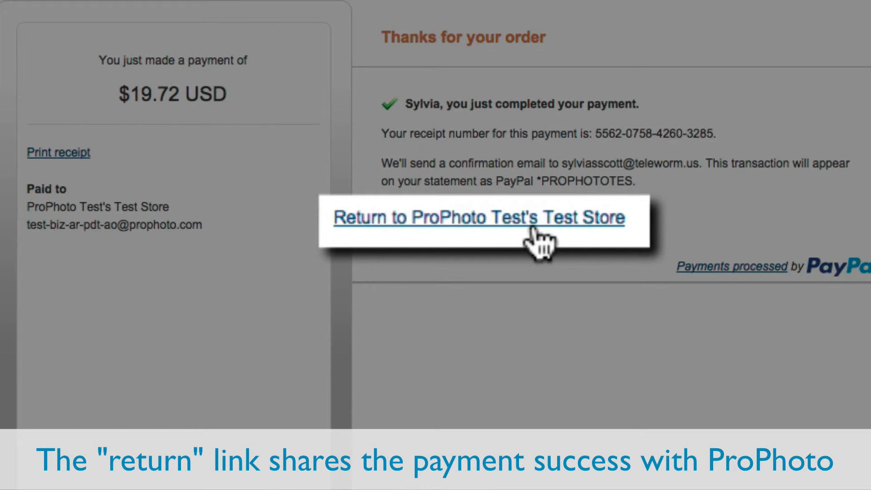
Return to ProPhoto Test's Test Store from PayPal's order confirmation page
left_click(516, 222)
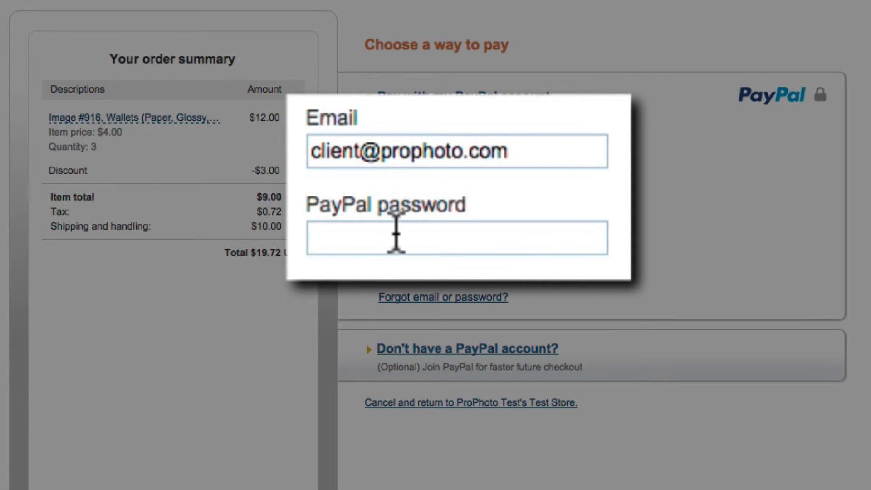
Log in to PayPal with the sandbox buyer's password and pay the $19.72 order
left_click(426, 213)
type("••••••")
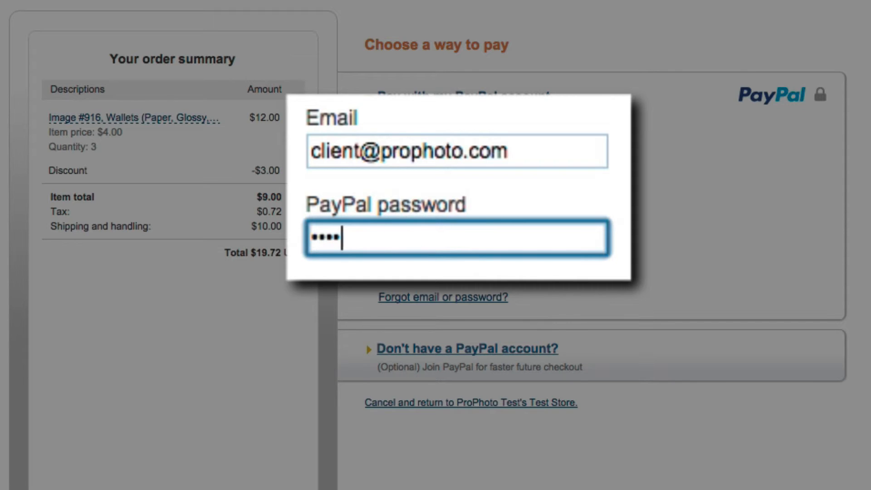
type("••••")
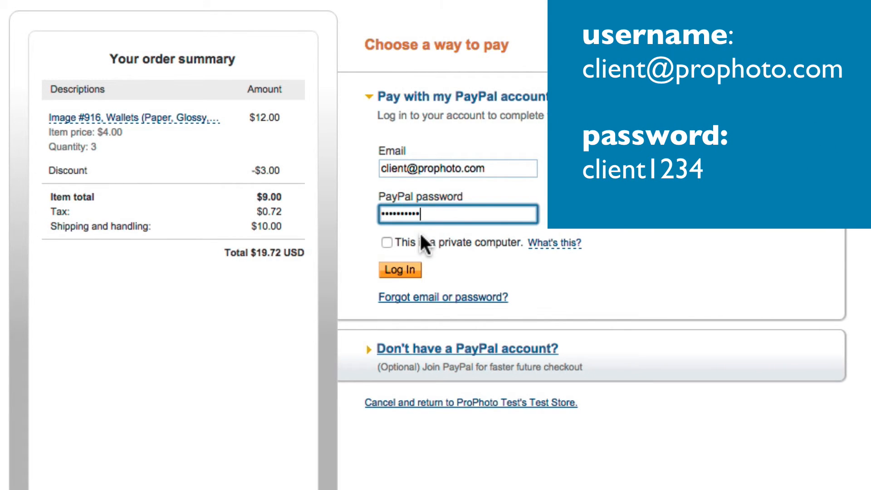
left_click(399, 271)
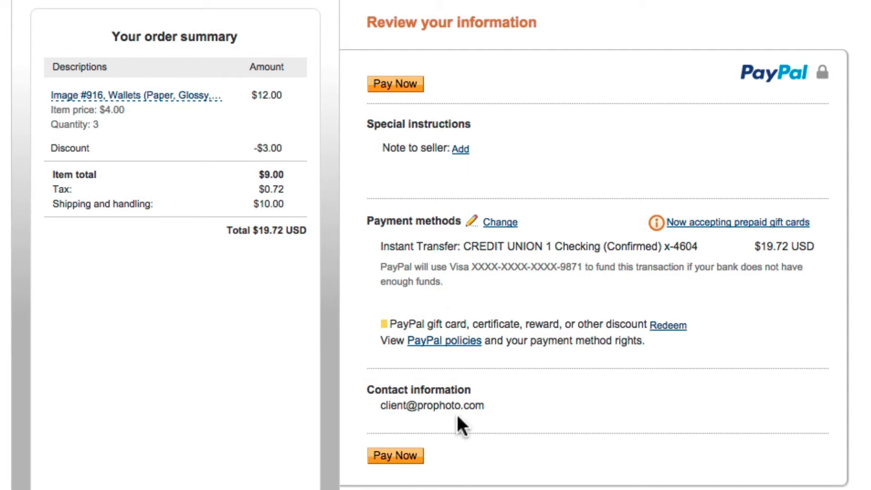
left_click(395, 461)
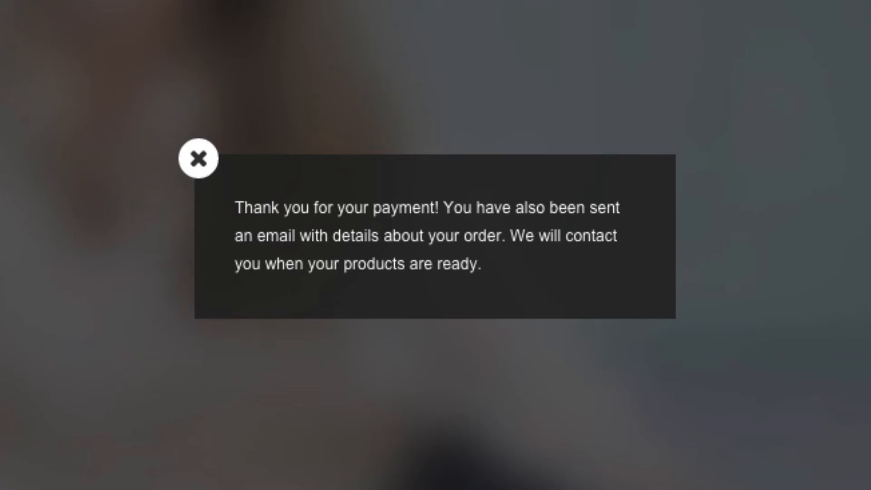
Dismiss the 'Thank you for your payment!' message in the store
left_click(198, 162)
mouse_move(427, 132)
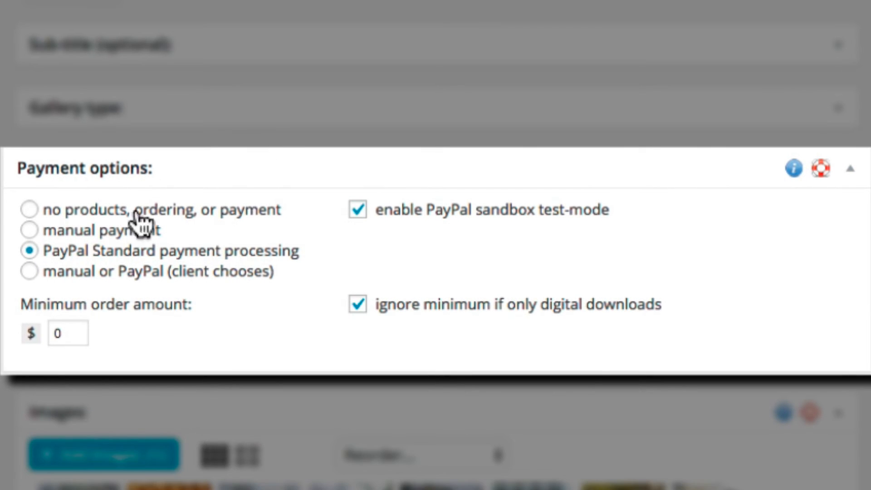
Save payment as 'manual or PayPal (client chooses)' and set a $15 minimum, still waived for digital-only orders
left_click(29, 270)
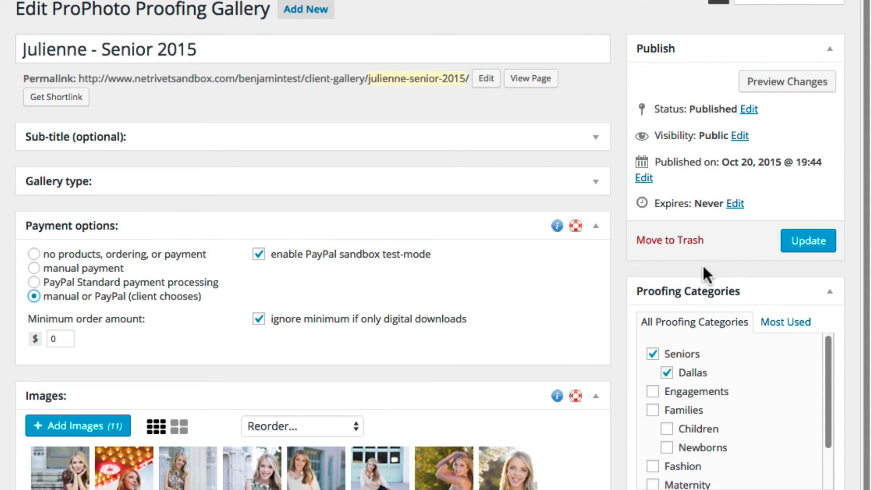
left_click(794, 240)
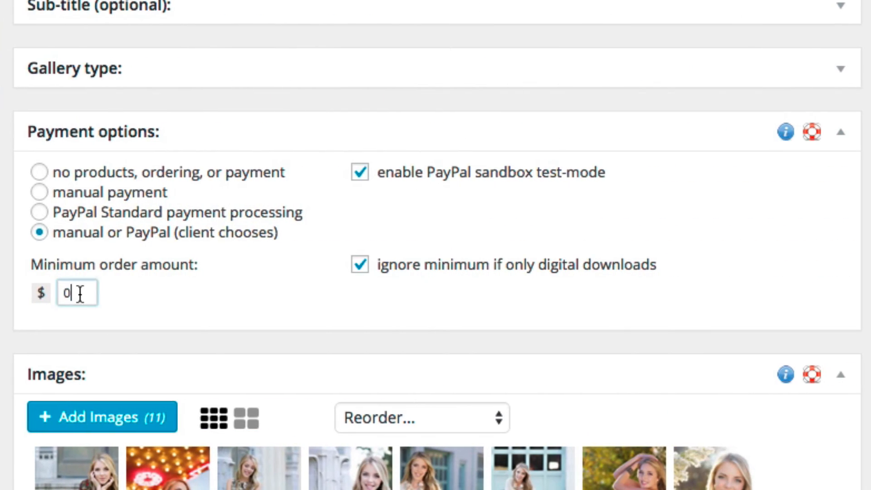
left_click(77, 292)
key("BackSpace")
type("10")
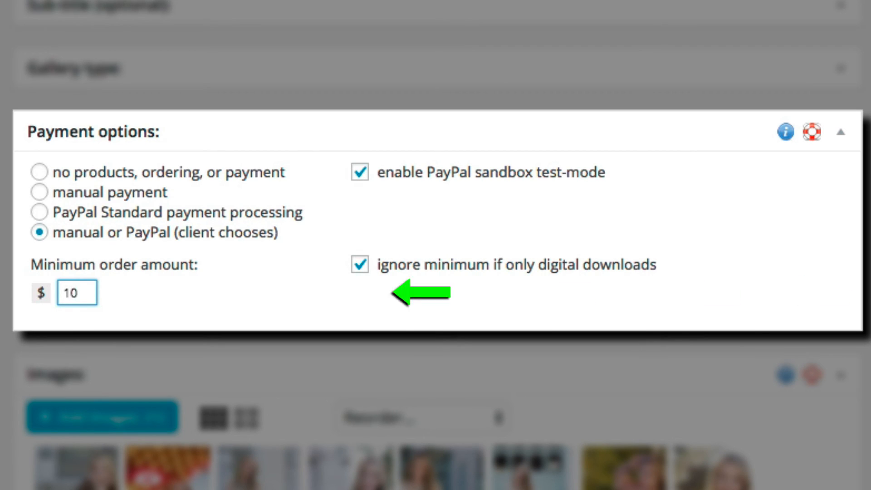
key("BackSpace")
type("5")
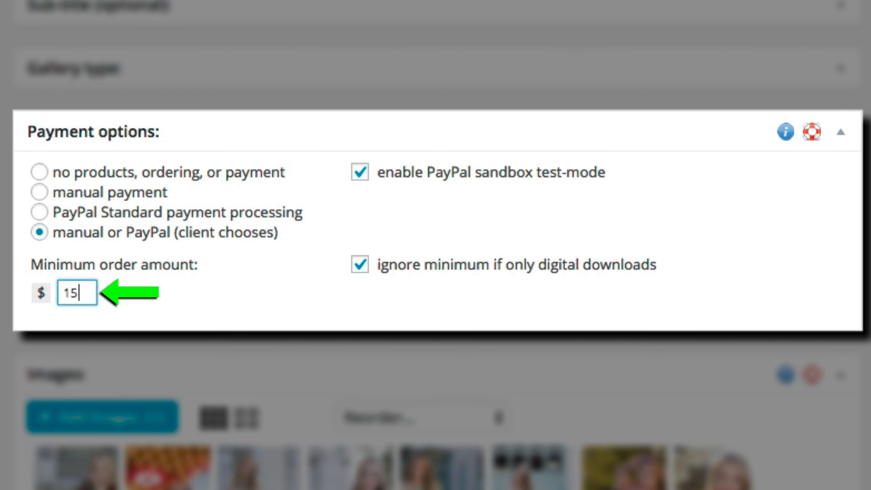
left_click(359, 268)
left_click(359, 267)
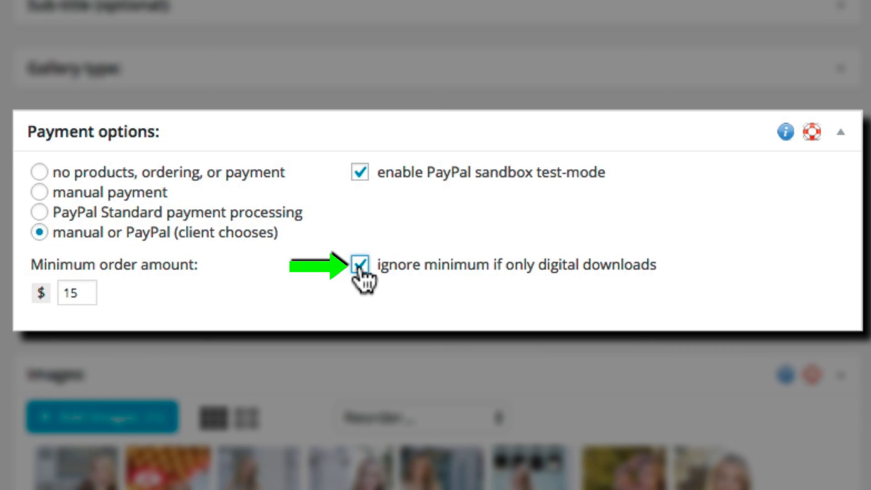